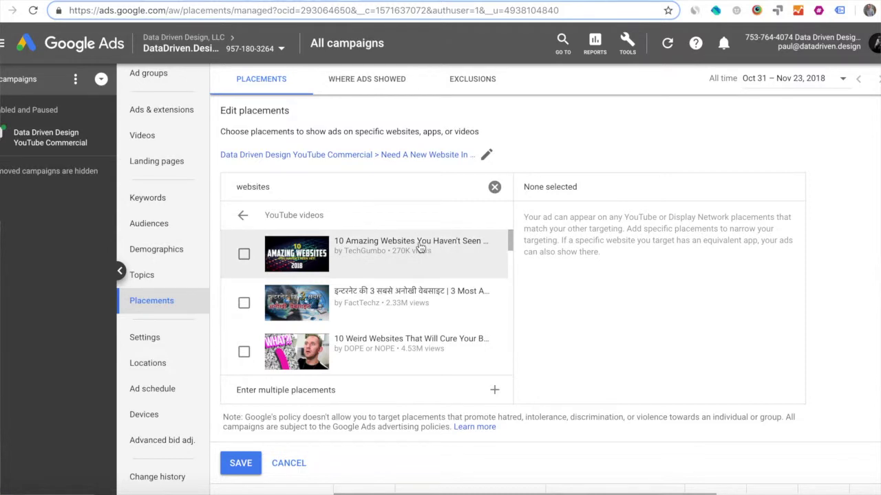
- Select the 10 Amazing Websites and 11 Cool Websites videos as placements
{"action": "left_click", "coordinate": [420, 248]}
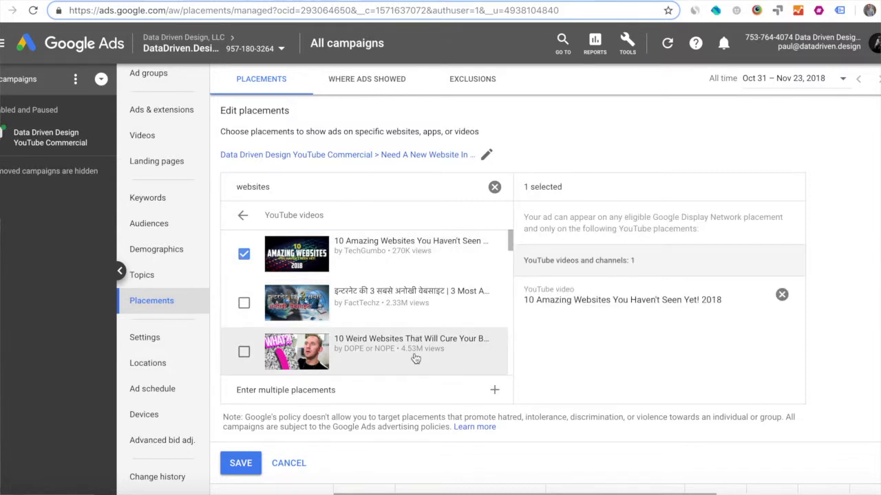
{"action": "scroll", "coordinate": [416, 359], "scroll_direction": "down", "scroll_amount": 2}
{"action": "left_click", "coordinate": [415, 350]}
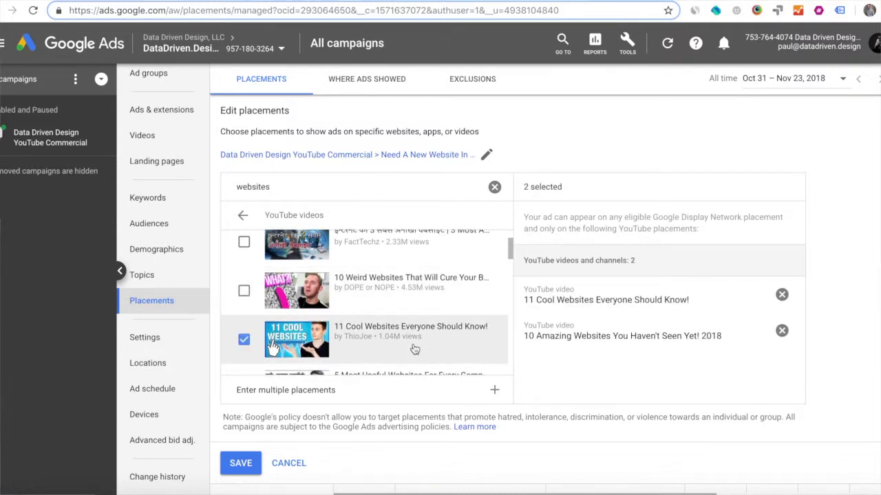
- Further down the results, add the How to Make a Website? and 10 Most Amazing Cool Websites videos
{"action": "scroll", "coordinate": [415, 350], "scroll_direction": "down", "scroll_amount": 2}
{"action": "scroll", "coordinate": [413, 344], "scroll_direction": "down", "scroll_amount": 1}
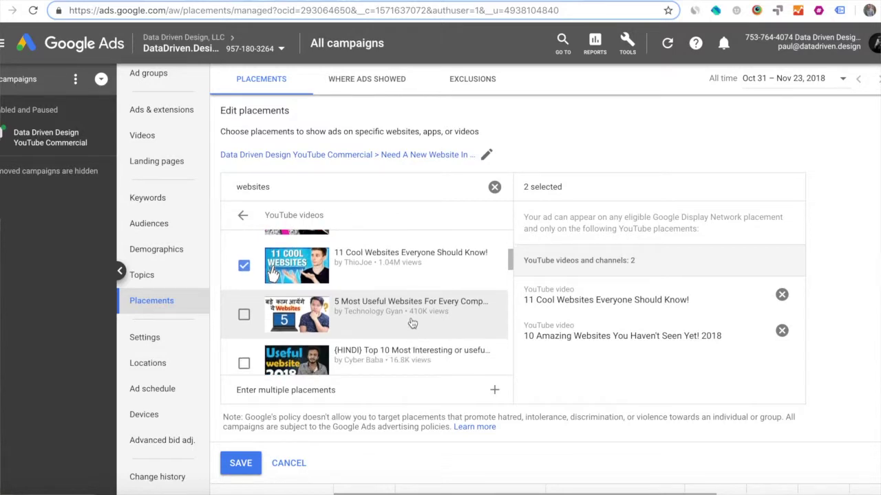
{"action": "scroll", "coordinate": [412, 324], "scroll_direction": "down", "scroll_amount": 2}
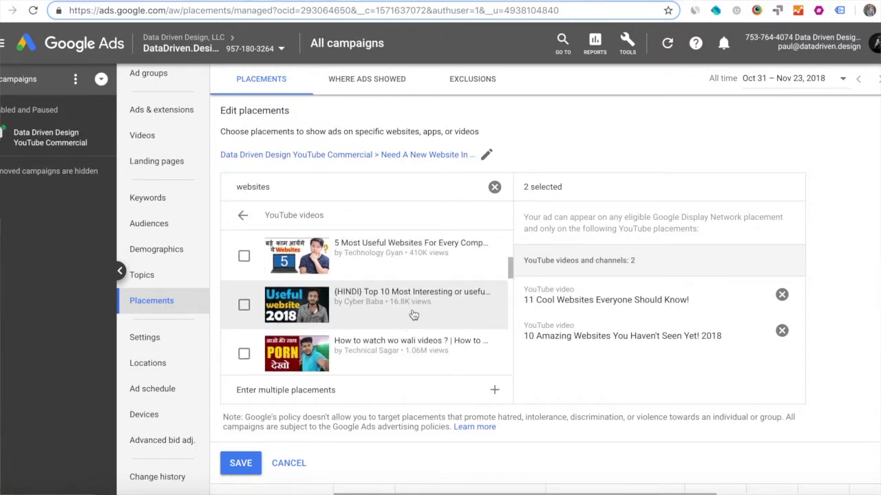
{"action": "scroll", "coordinate": [413, 314], "scroll_direction": "down", "scroll_amount": 3}
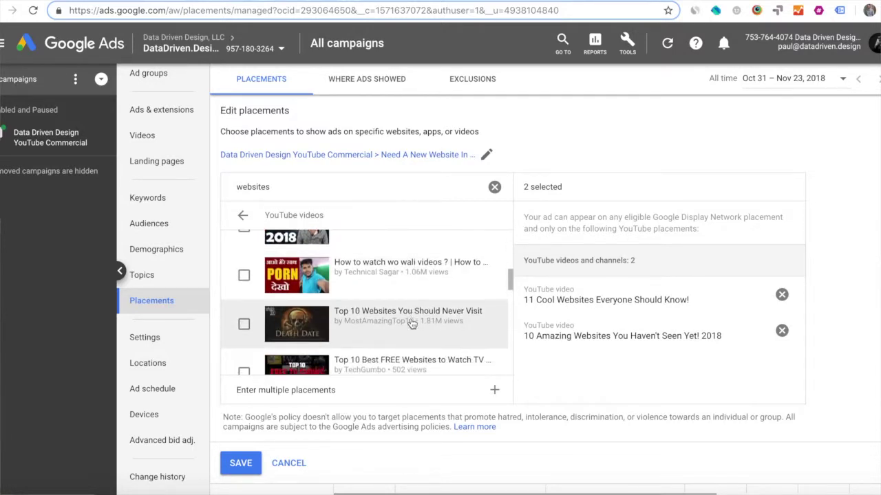
{"action": "scroll", "coordinate": [411, 323], "scroll_direction": "down", "scroll_amount": 4}
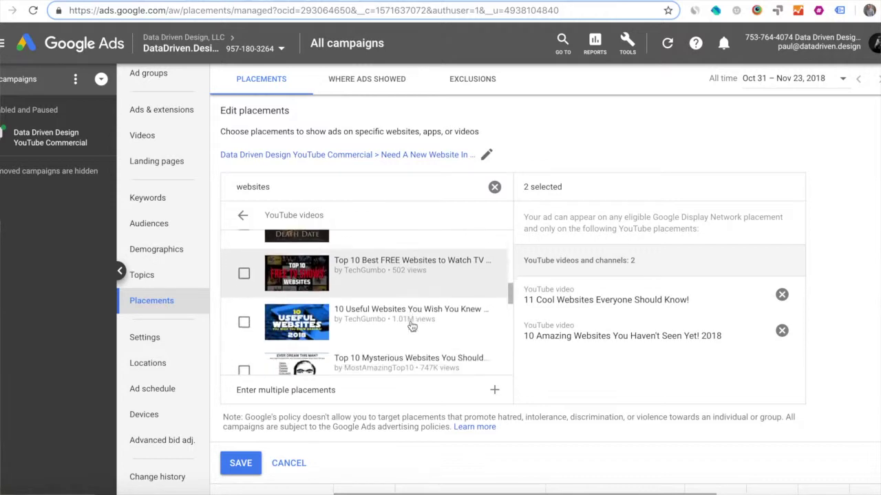
{"action": "scroll", "coordinate": [412, 317], "scroll_direction": "down", "scroll_amount": 1}
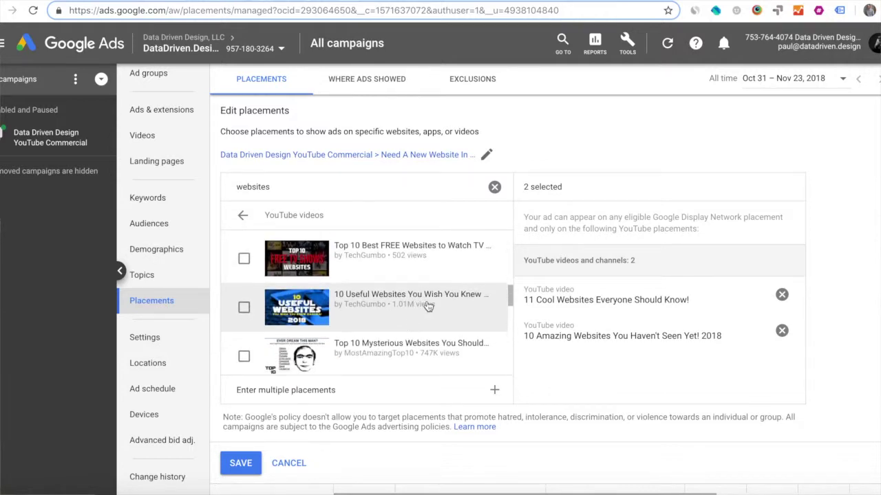
{"action": "scroll", "coordinate": [427, 309], "scroll_direction": "down", "scroll_amount": 5}
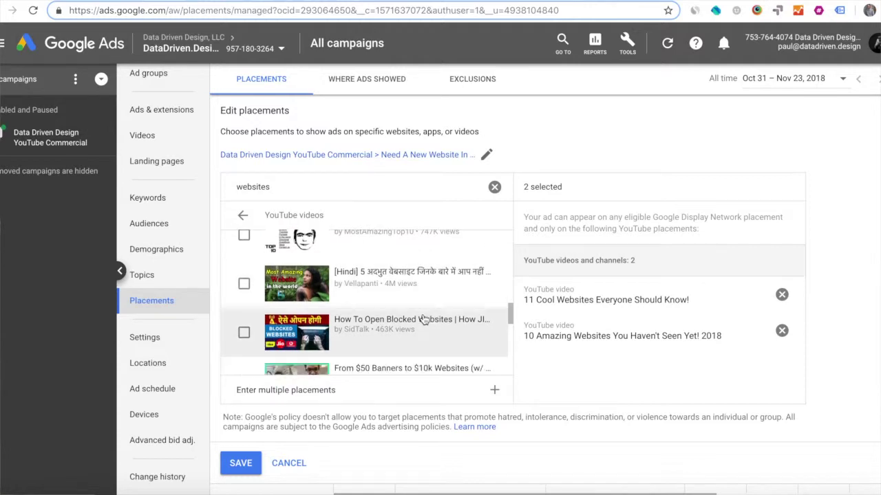
{"action": "scroll", "coordinate": [424, 327], "scroll_direction": "down", "scroll_amount": 2}
{"action": "scroll", "coordinate": [424, 335], "scroll_direction": "down", "scroll_amount": 2}
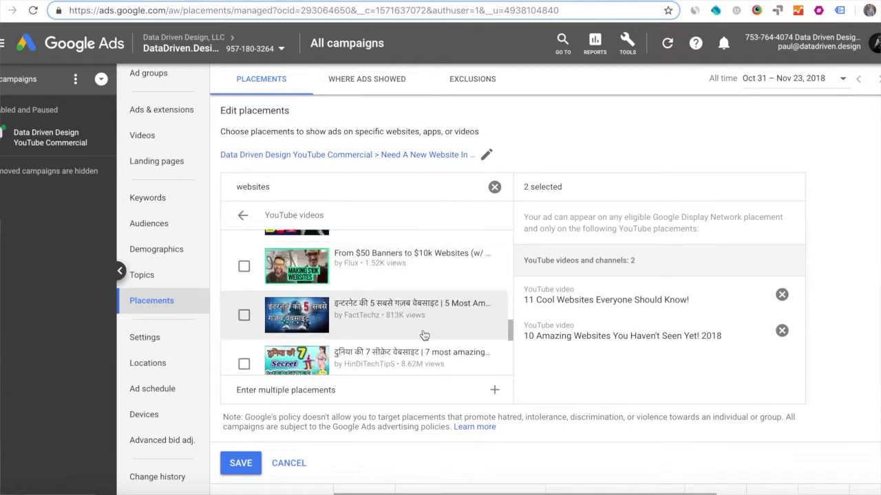
{"action": "scroll", "coordinate": [424, 335], "scroll_direction": "down", "scroll_amount": 3}
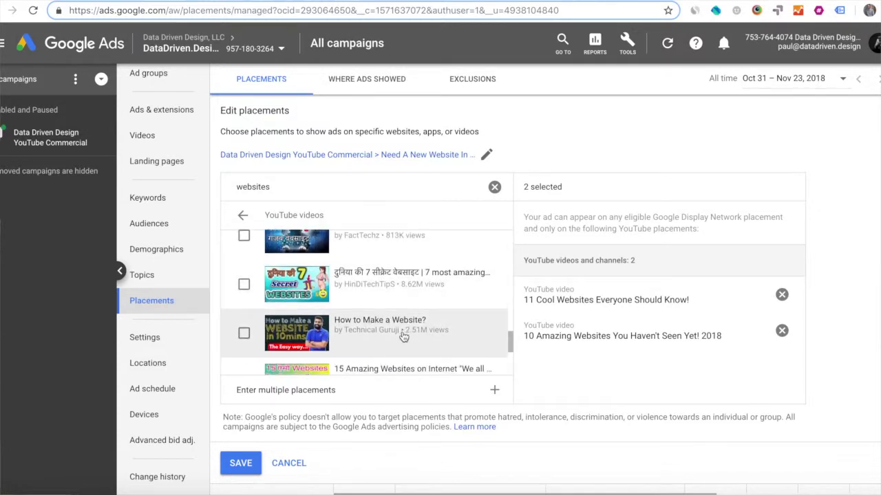
{"action": "left_click", "coordinate": [408, 327]}
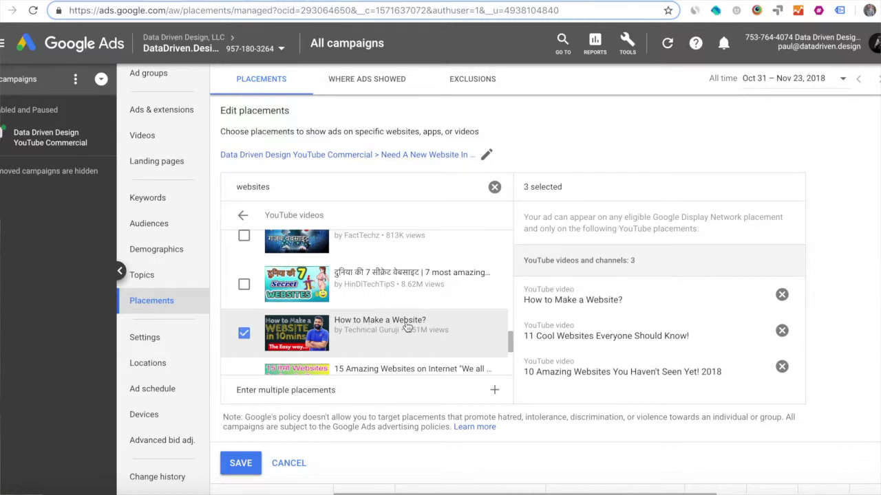
{"action": "scroll", "coordinate": [421, 328], "scroll_direction": "down", "scroll_amount": 2}
{"action": "scroll", "coordinate": [403, 345], "scroll_direction": "down", "scroll_amount": 3}
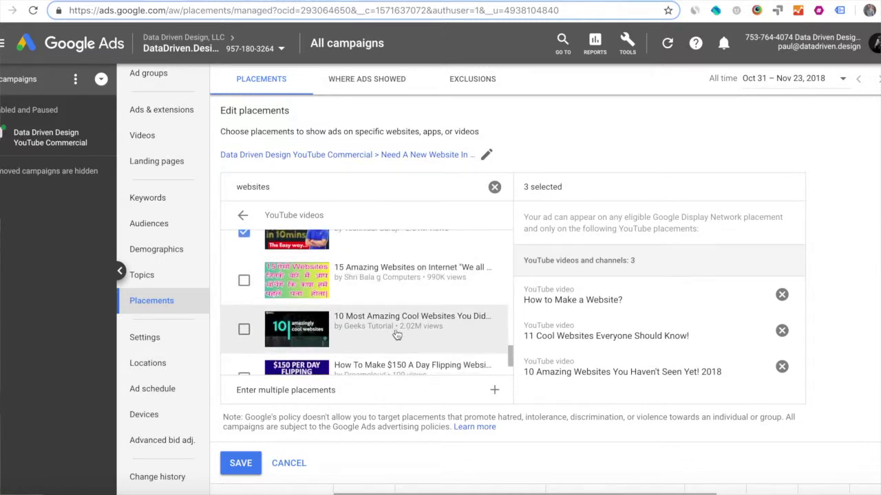
{"action": "left_click", "coordinate": [397, 335]}
{"action": "scroll", "coordinate": [397, 335], "scroll_direction": "down", "scroll_amount": 2}
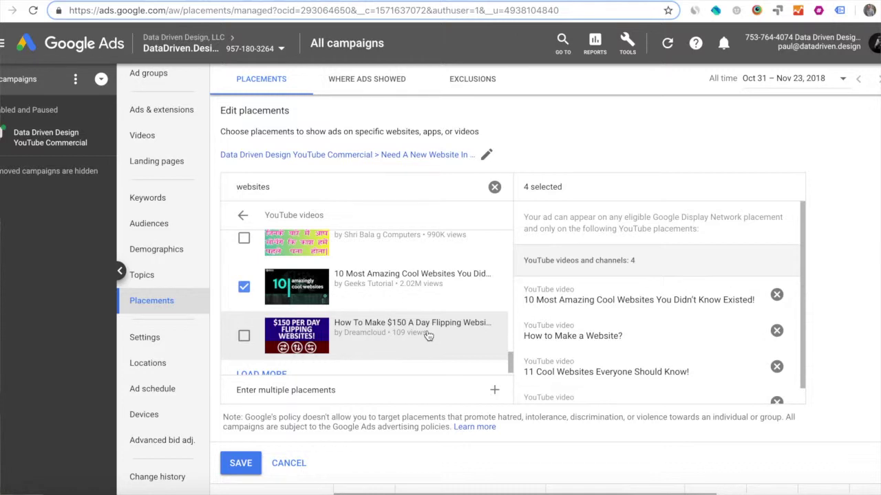
{"action": "scroll", "coordinate": [428, 335], "scroll_direction": "down", "scroll_amount": 3}
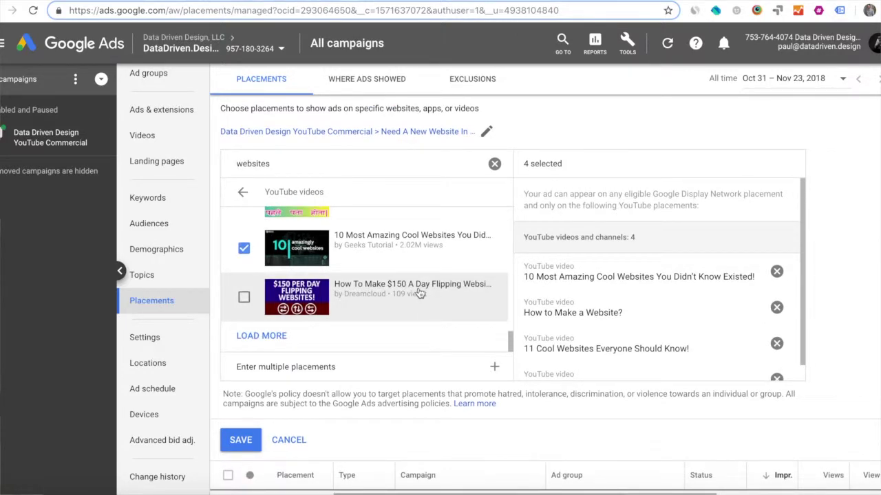
{"action": "scroll", "coordinate": [420, 294], "scroll_direction": "up", "scroll_amount": 10}
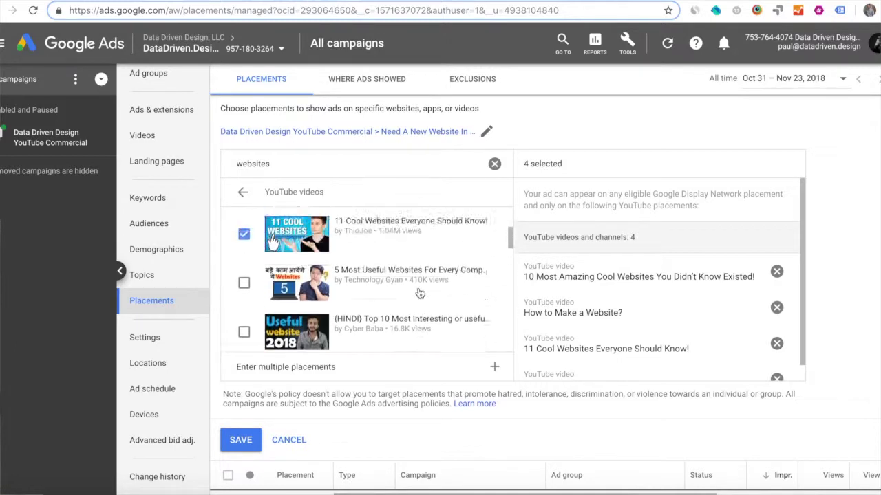
{"action": "scroll", "coordinate": [420, 294], "scroll_direction": "up", "scroll_amount": 4}
{"action": "left_click", "coordinate": [291, 193]}
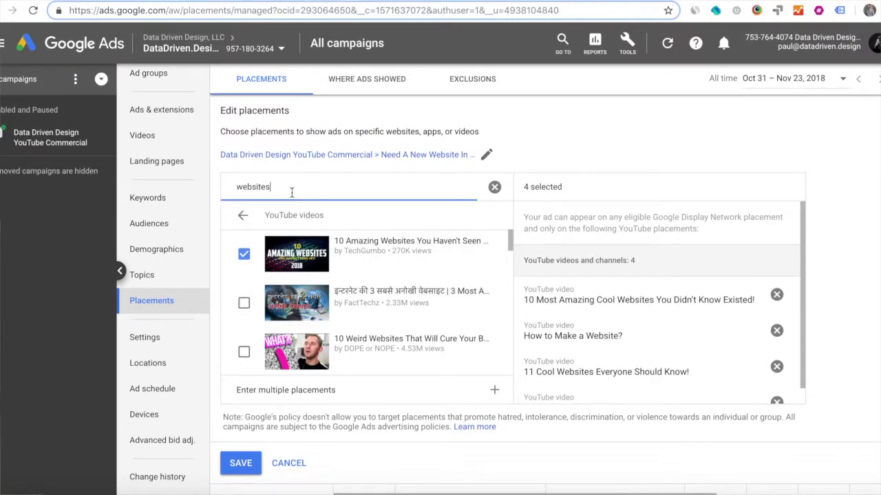
{"action": "key", "text": "ctrl+a"}
{"action": "key", "text": "BackSpace"}
{"action": "type", "text": "SEO "}
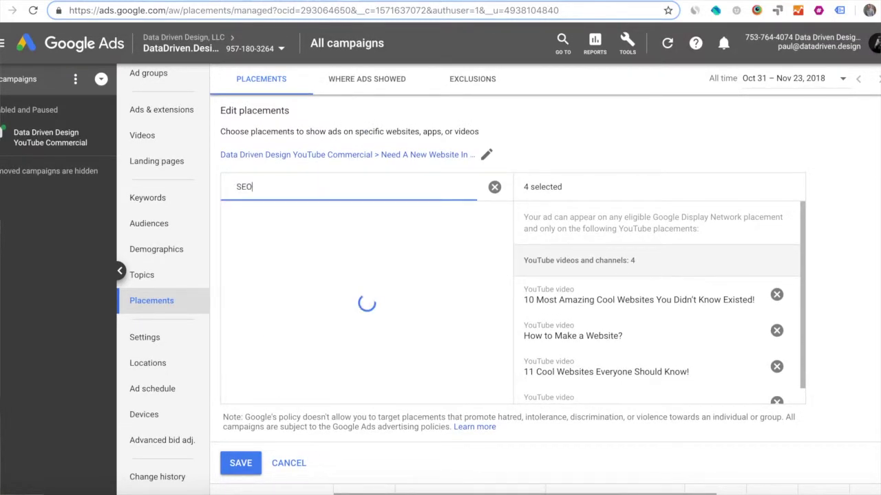
{"action": "type", "text": "Tips"}
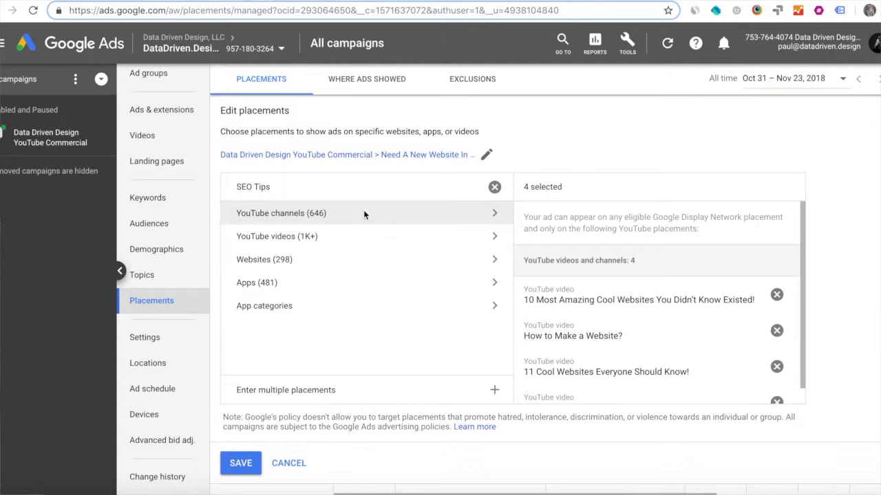
{"action": "left_click", "coordinate": [365, 214]}
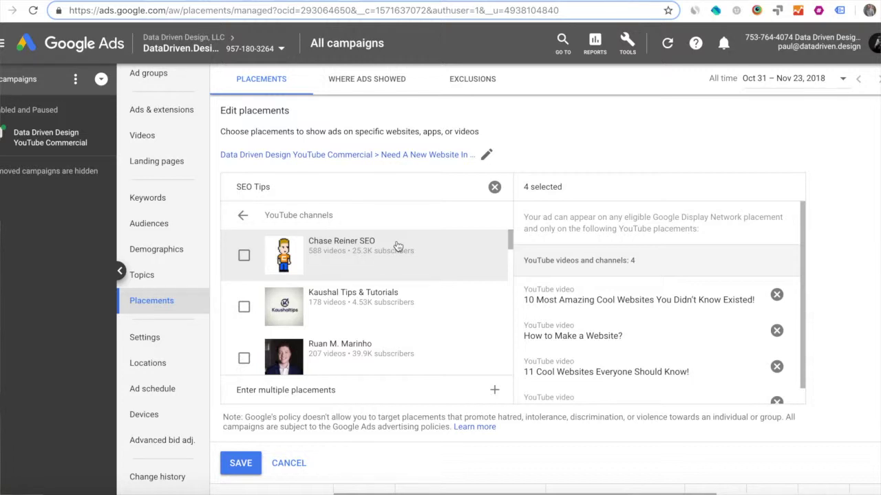
{"action": "scroll", "coordinate": [399, 326], "scroll_direction": "down", "scroll_amount": 3}
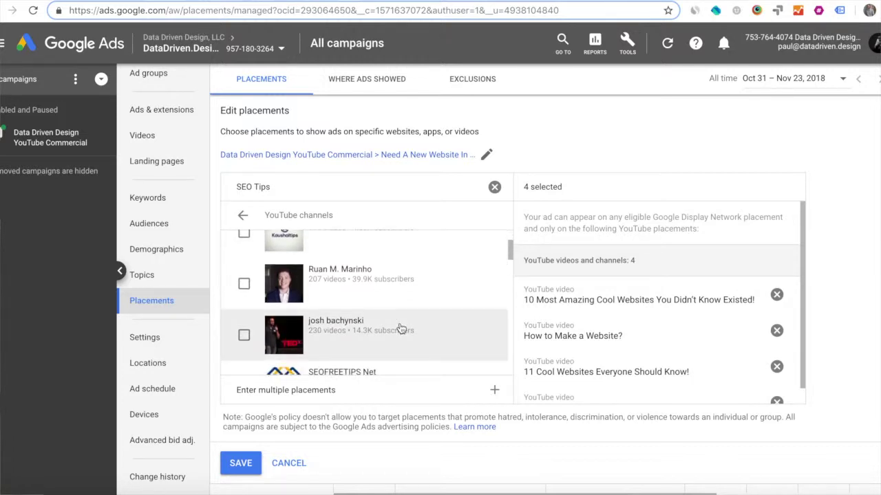
{"action": "scroll", "coordinate": [406, 330], "scroll_direction": "down", "scroll_amount": 3}
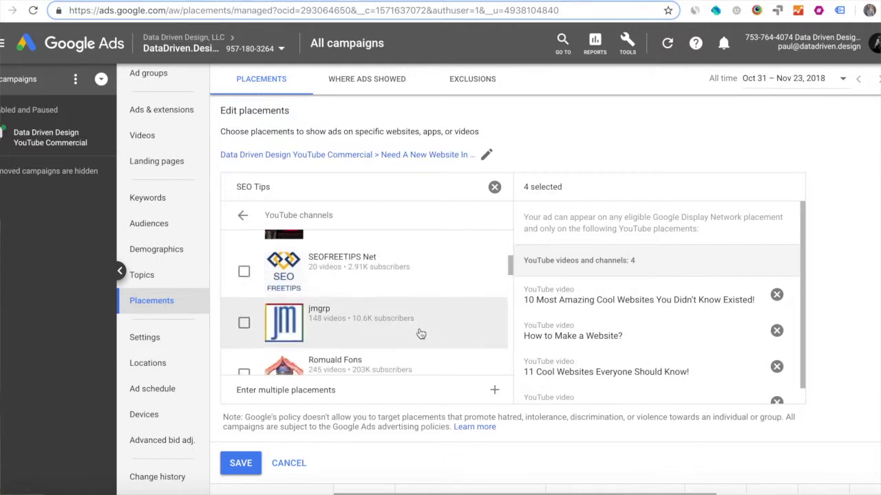
{"action": "scroll", "coordinate": [424, 334], "scroll_direction": "down", "scroll_amount": 4}
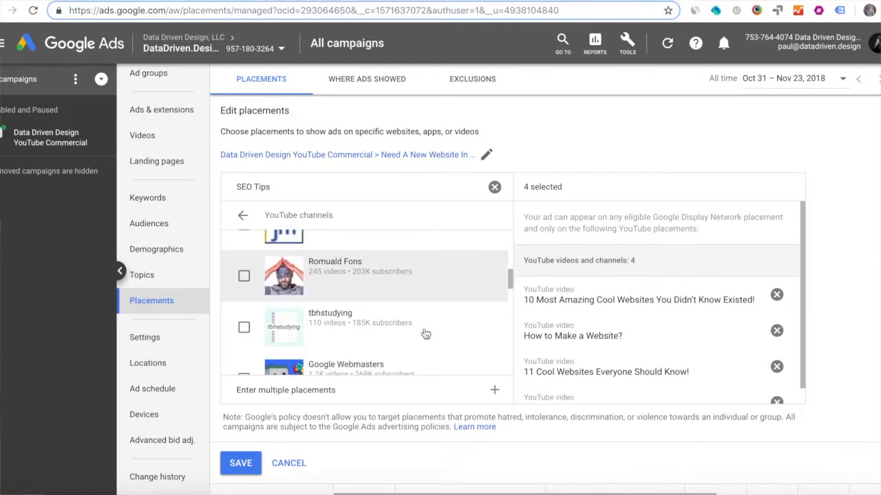
{"action": "scroll", "coordinate": [425, 334], "scroll_direction": "down", "scroll_amount": 1}
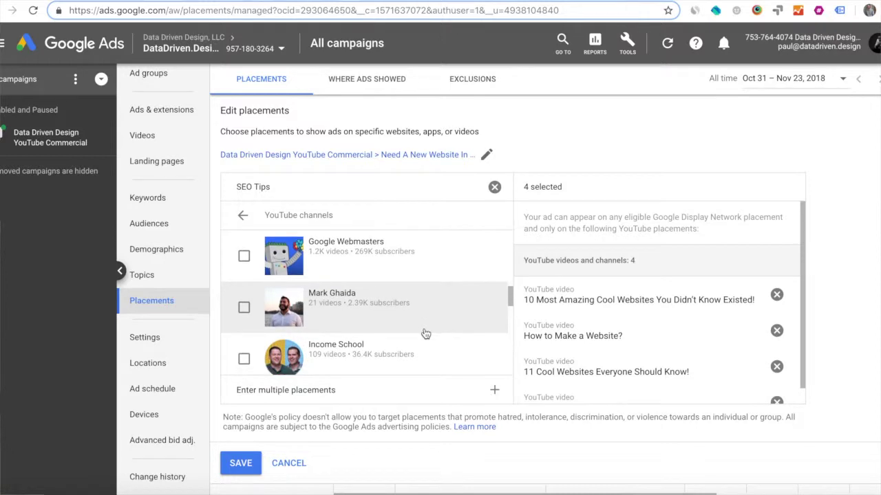
{"action": "scroll", "coordinate": [423, 332], "scroll_direction": "down", "scroll_amount": 3}
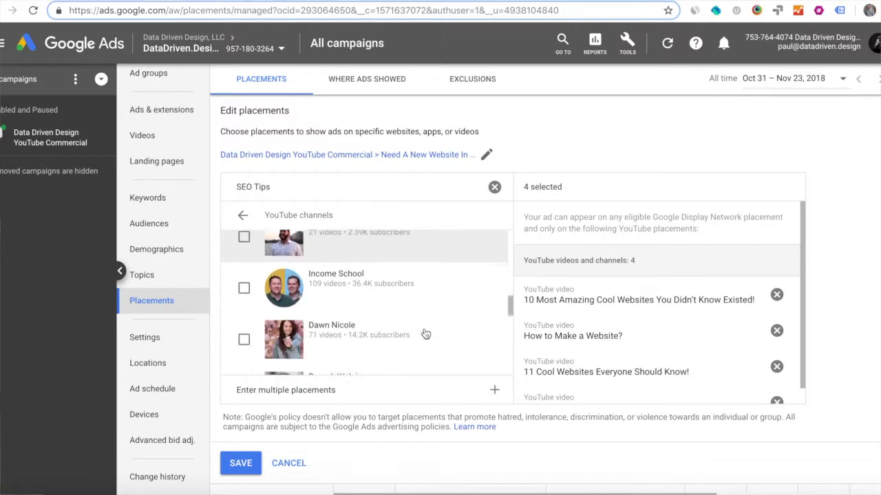
- Replace the SEO Tips search with 'Ellen' and add TheEllenShow channel as a placement
{"action": "triple_click", "coordinate": [311, 193]}
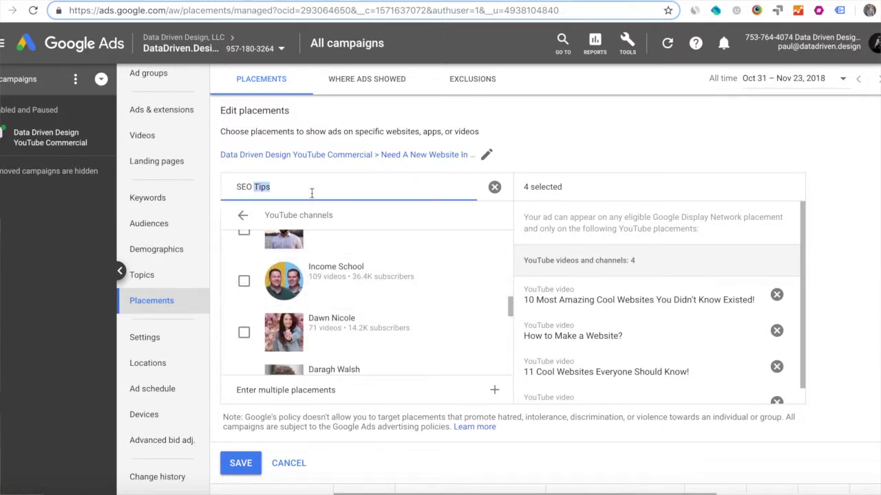
{"action": "key", "text": "BackSpace"}
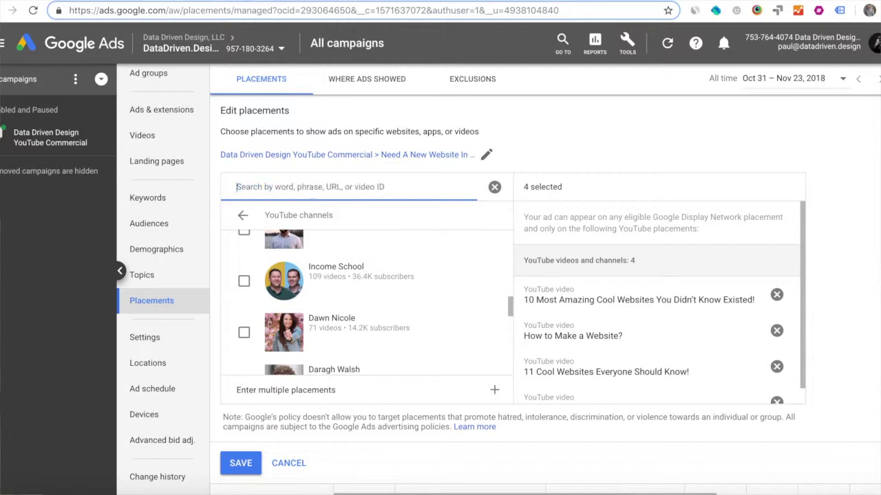
{"action": "type", "text": "Ellen"}
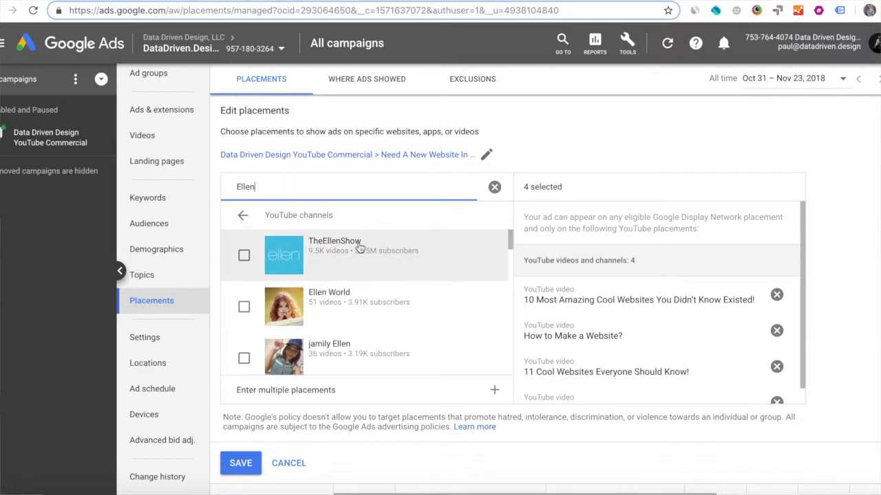
{"action": "left_click", "coordinate": [358, 248]}
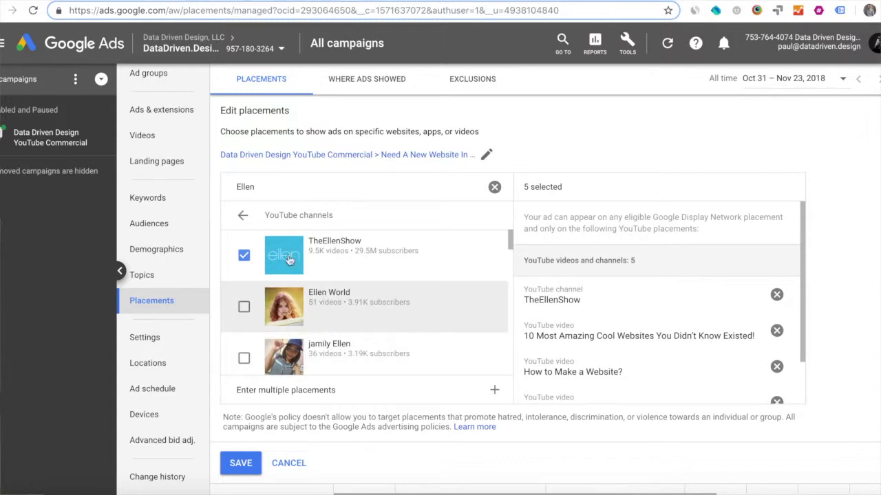
- Replace the 'Ellen' search with 'Dude Perfect' and add the Dude Perfect channel
{"action": "double_click", "coordinate": [249, 187]}
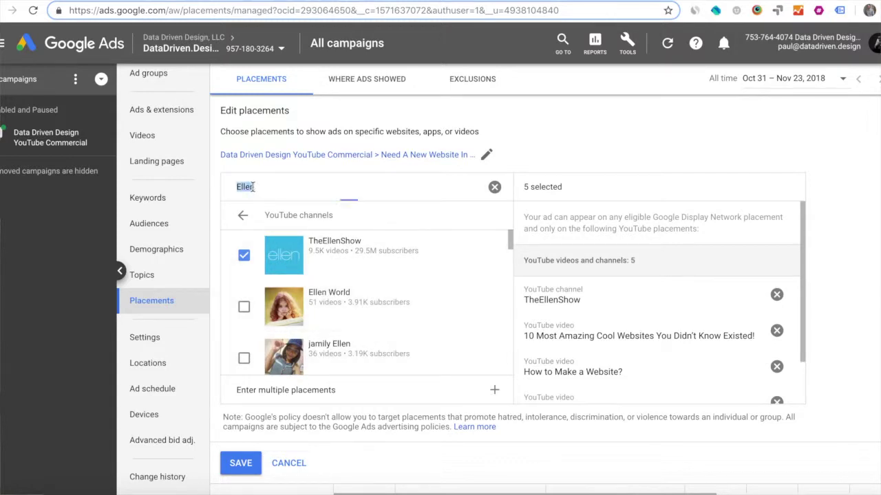
{"action": "left_click", "coordinate": [251, 187]}
{"action": "double_click", "coordinate": [252, 186]}
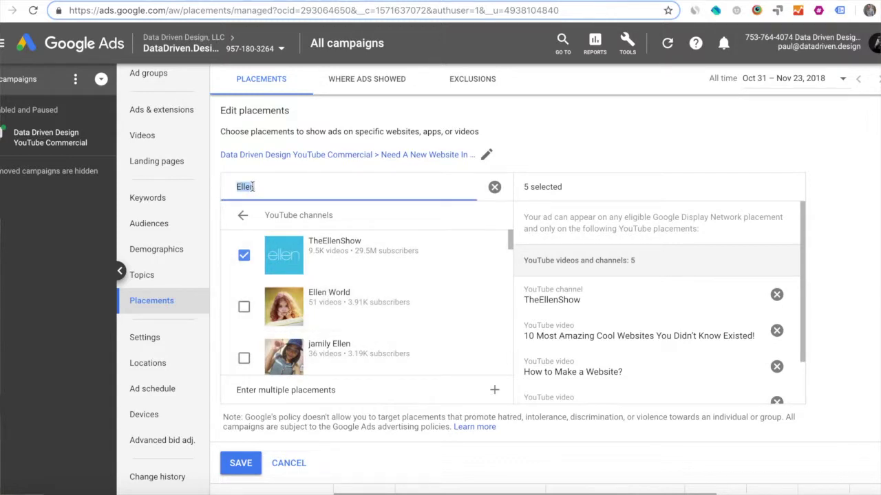
{"action": "type", "text": "Dude Perfect"}
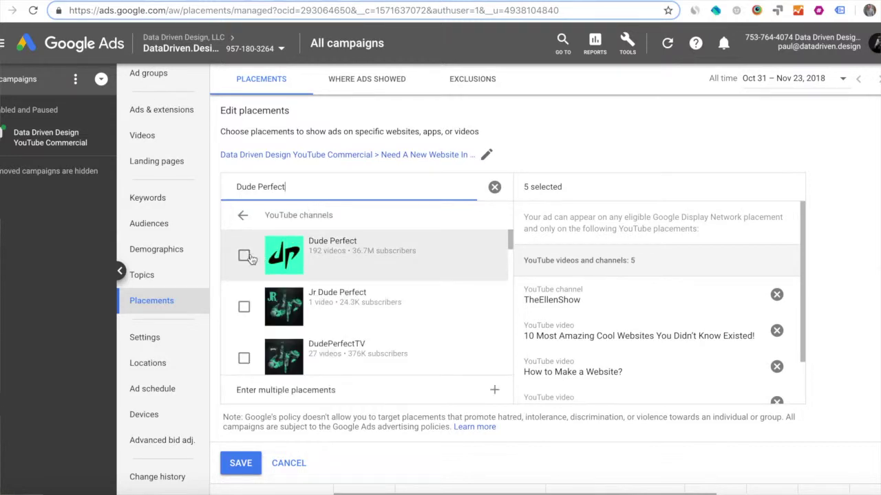
{"action": "left_click", "coordinate": [242, 256]}
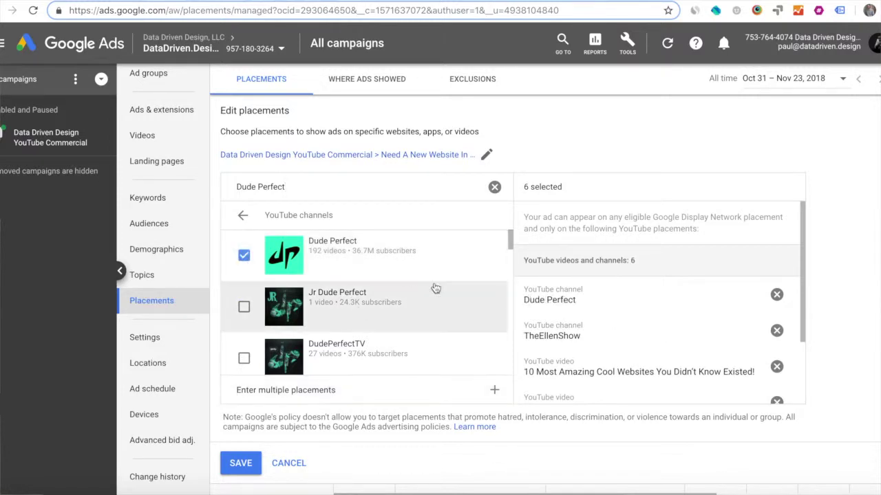
{"action": "scroll", "coordinate": [631, 330], "scroll_direction": "down", "scroll_amount": 1}
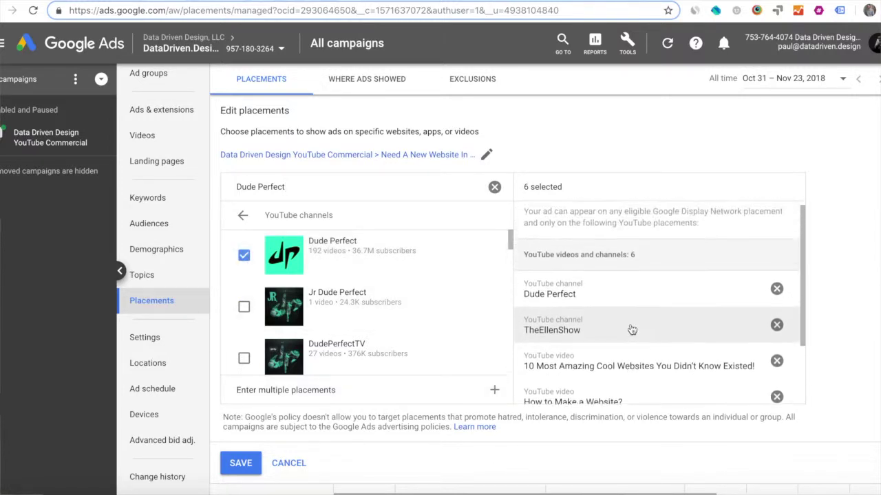
{"action": "scroll", "coordinate": [632, 330], "scroll_direction": "down", "scroll_amount": 1}
{"action": "scroll", "coordinate": [632, 330], "scroll_direction": "down", "scroll_amount": 2}
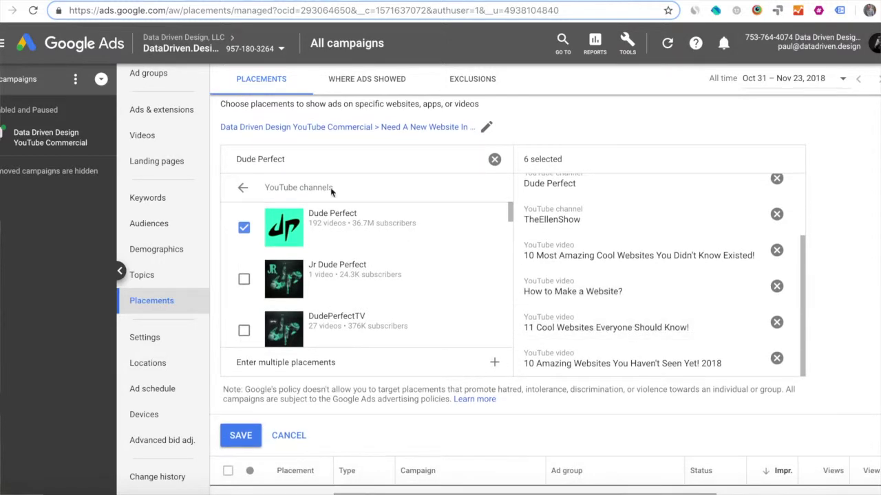
- Search channels for 'Gary Vayner' and add both GaryVee and AskGaryVee as placements
{"action": "left_click", "coordinate": [293, 159]}
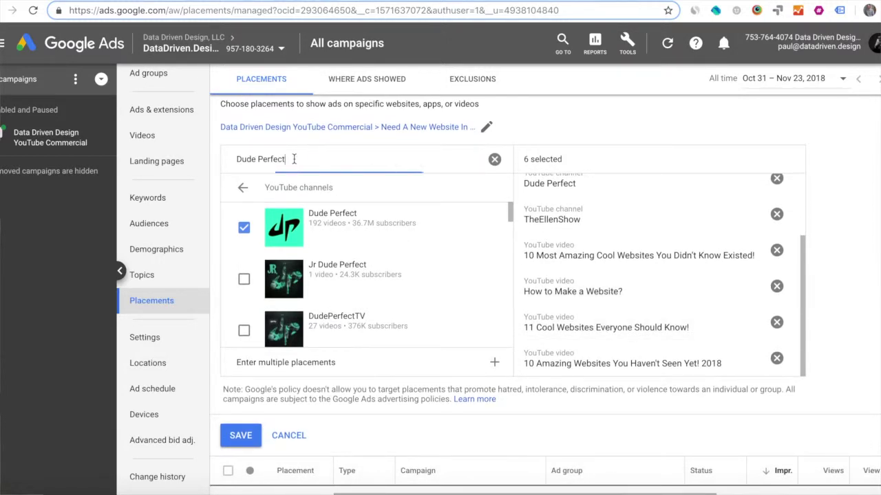
{"action": "left_click_drag", "start_coordinate": [293, 158], "coordinate": [236, 165]}
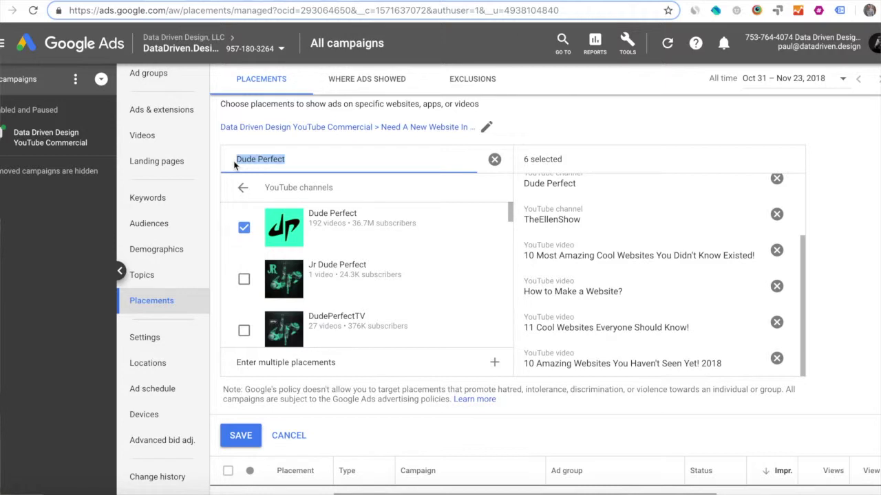
{"action": "type", "text": "Gary Vayner"}
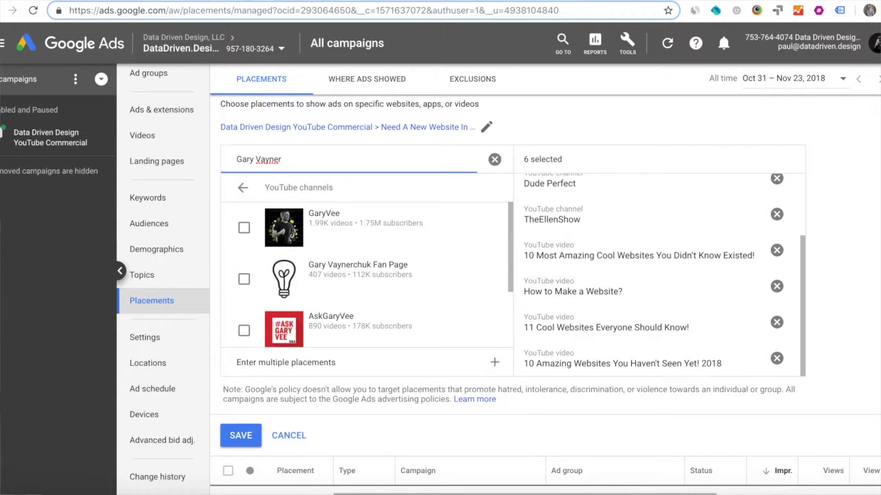
{"action": "left_click", "coordinate": [244, 229]}
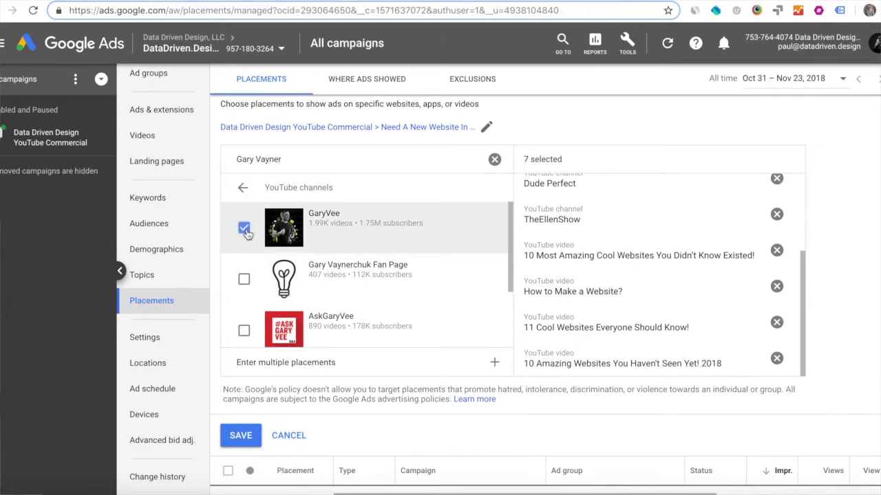
{"action": "left_click", "coordinate": [244, 333]}
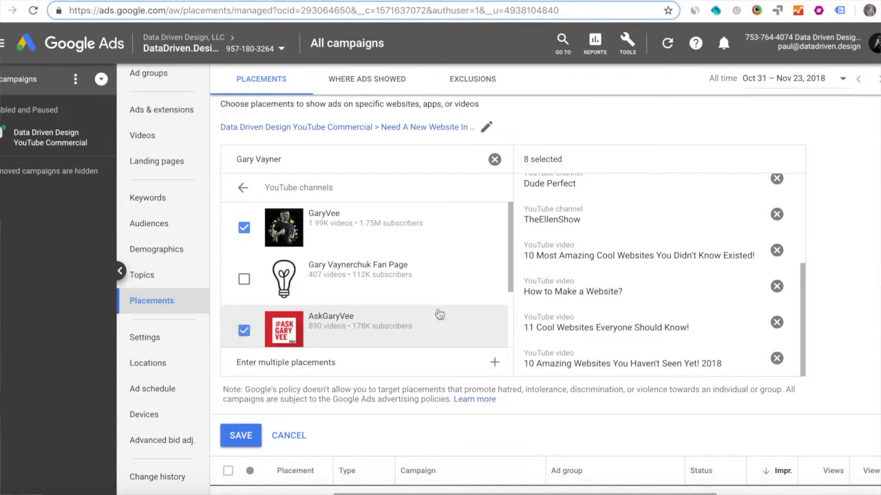
{"action": "scroll", "coordinate": [639, 305], "scroll_direction": "up", "scroll_amount": 3}
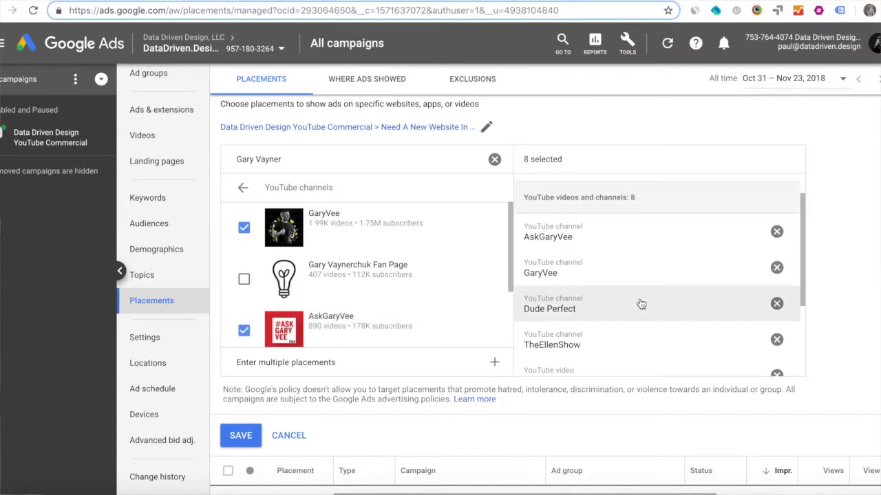
{"action": "scroll", "coordinate": [639, 303], "scroll_direction": "down", "scroll_amount": 5}
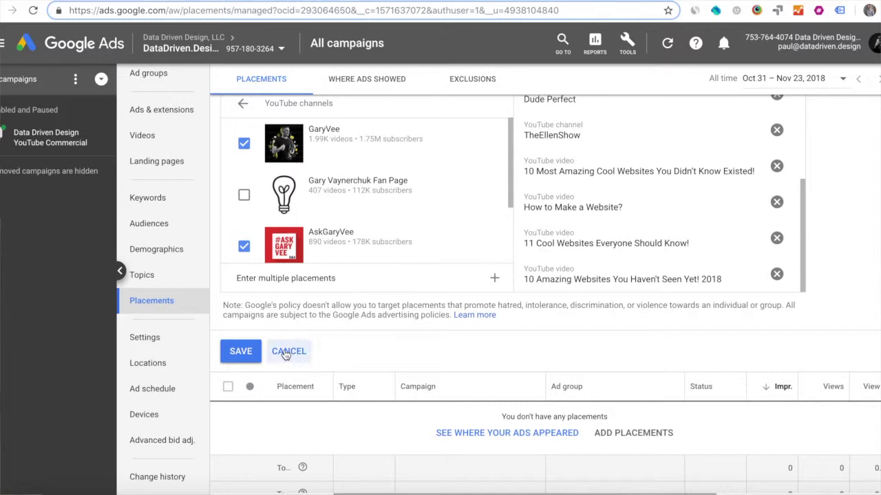
- Save the eight selected placements and review them as Managed rows in the Placements table
{"action": "left_click", "coordinate": [242, 352]}
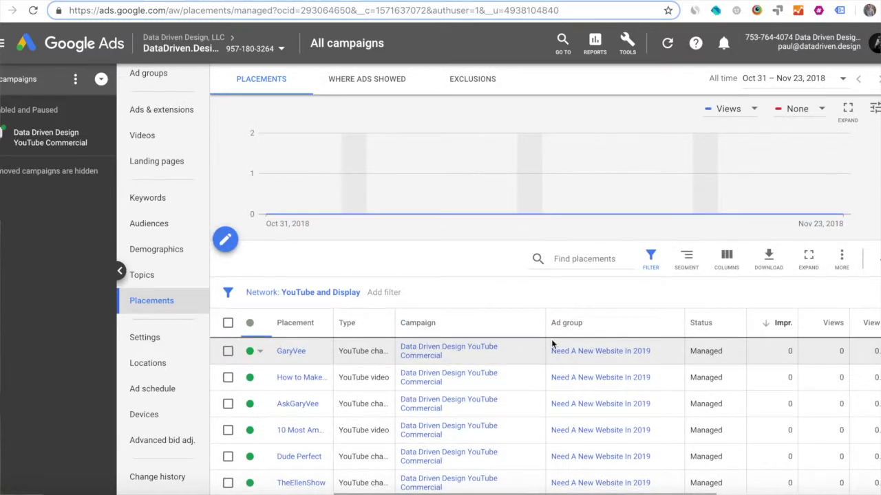
{"action": "scroll", "coordinate": [552, 344], "scroll_direction": "down", "scroll_amount": 1}
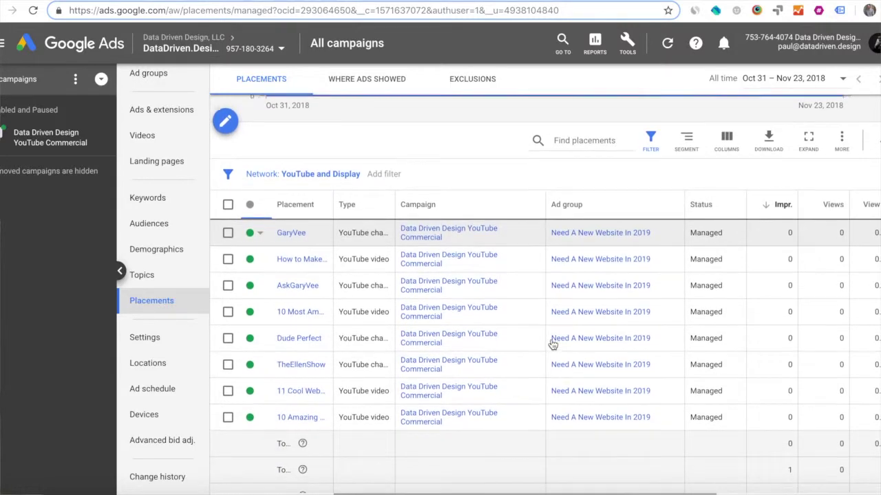
{"action": "scroll", "coordinate": [551, 344], "scroll_direction": "down", "scroll_amount": 2}
{"action": "scroll", "coordinate": [551, 339], "scroll_direction": "down", "scroll_amount": 1}
{"action": "scroll", "coordinate": [551, 339], "scroll_direction": "up", "scroll_amount": 3}
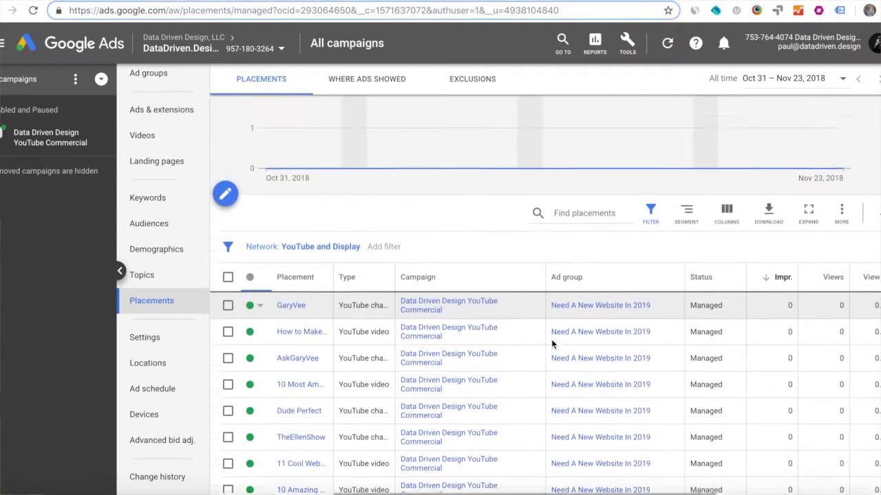
{"action": "scroll", "coordinate": [551, 339], "scroll_direction": "down", "scroll_amount": 4}
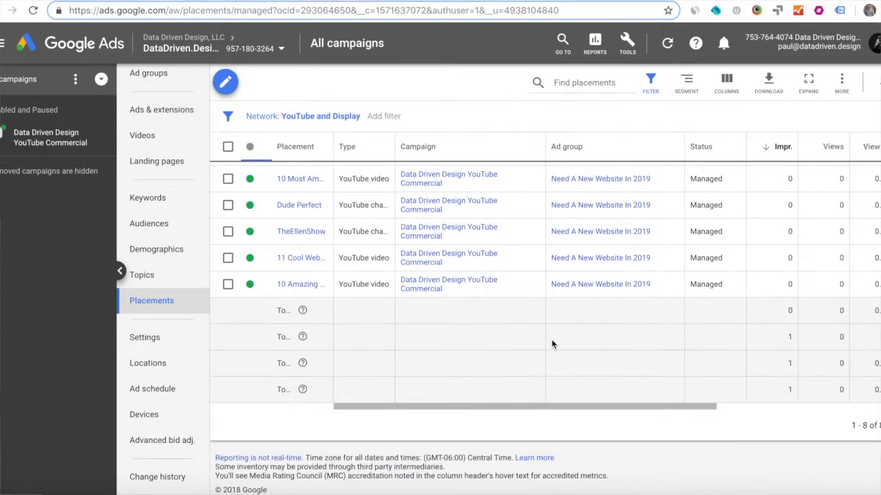